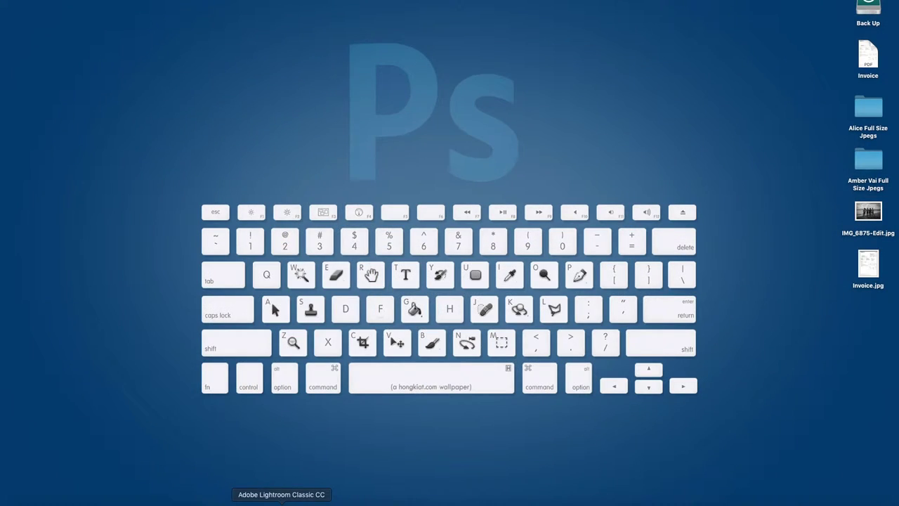
left_click(281, 502)
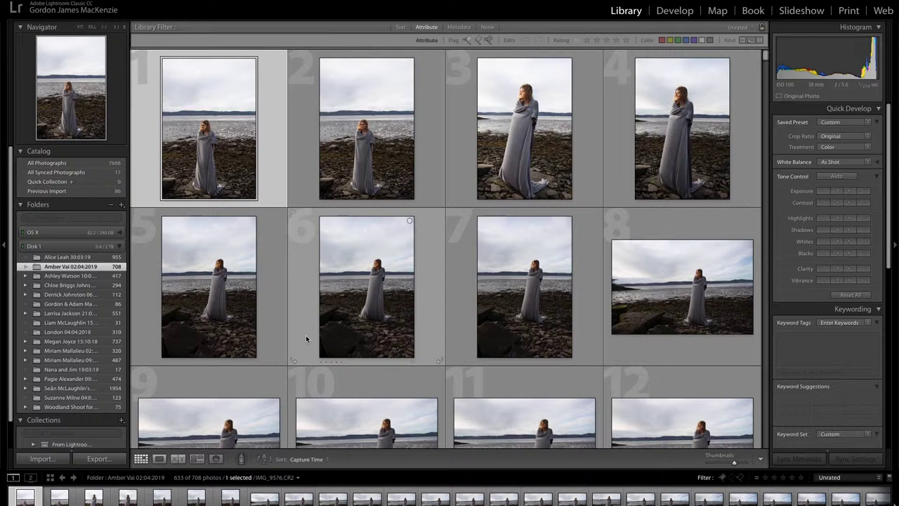
left_click(869, 479)
left_click(844, 467)
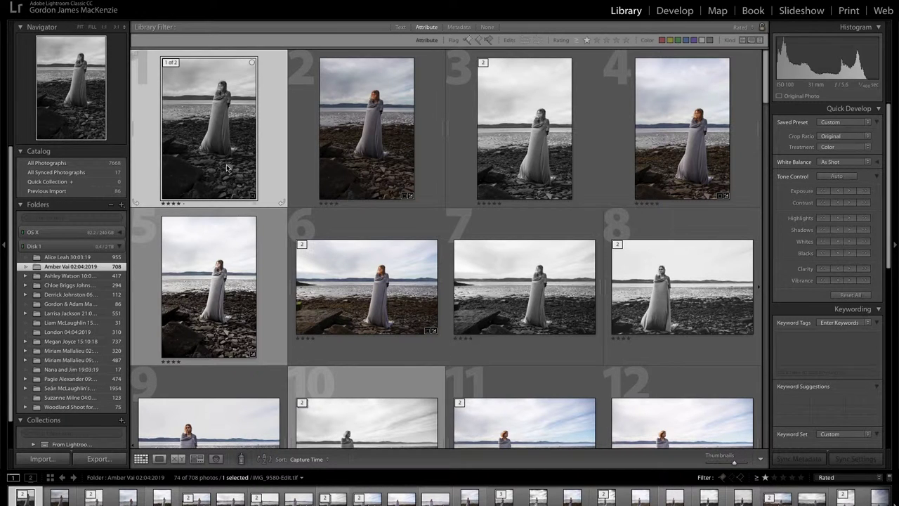
Open the colour raw IMG_9580.CR2 in Develop, checking the Crop tool without changes.
double_click(270, 155)
key("d")
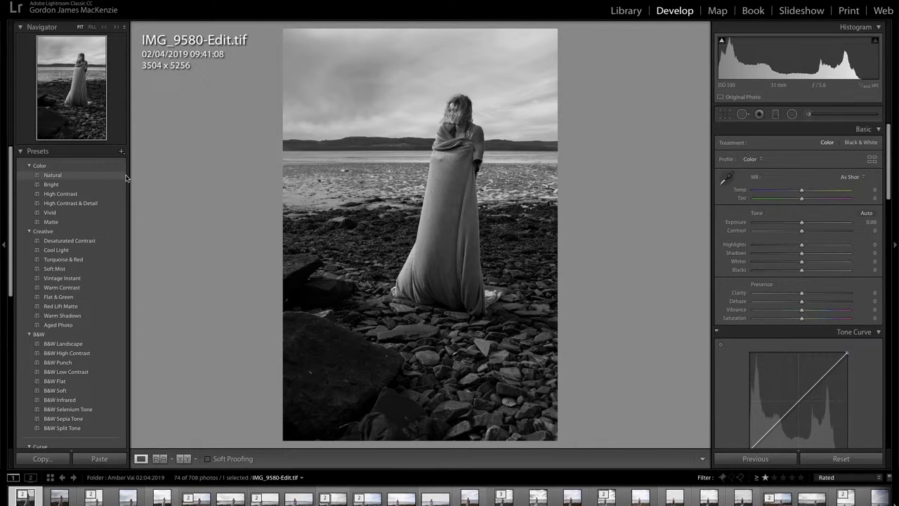
key("Right")
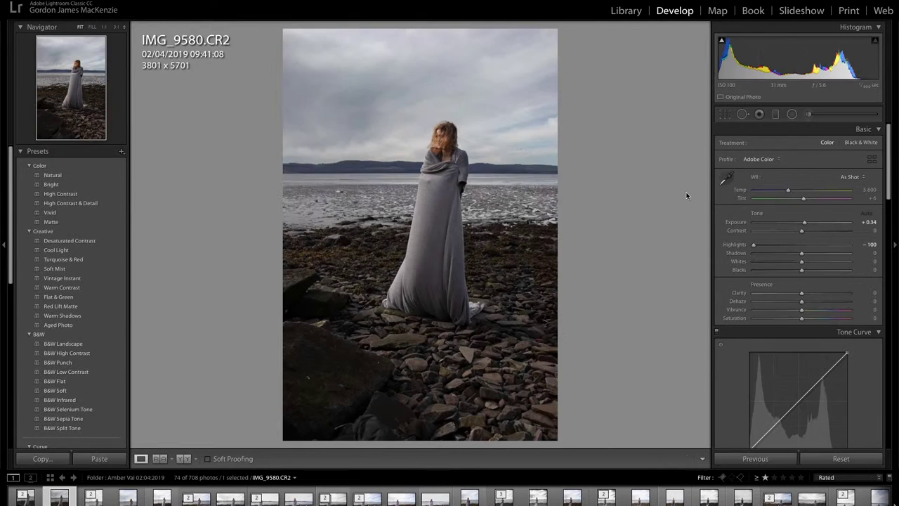
left_click(725, 114)
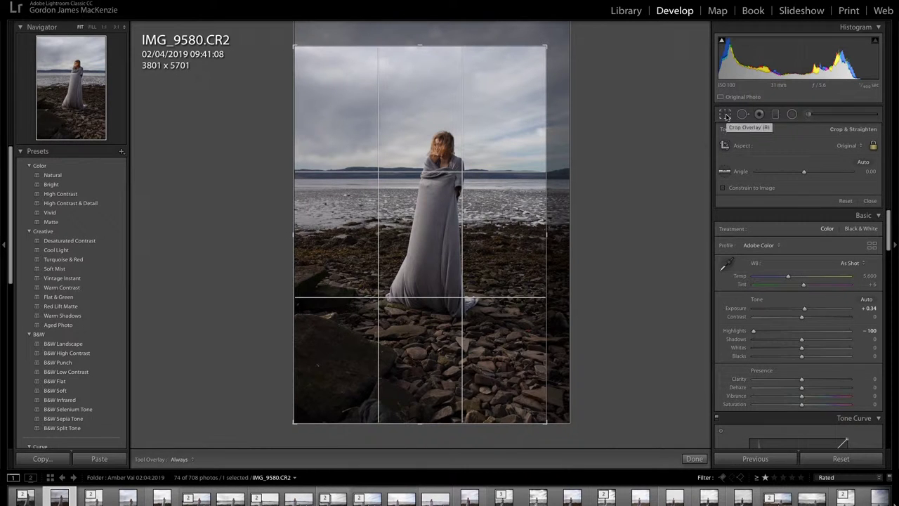
left_click(726, 115)
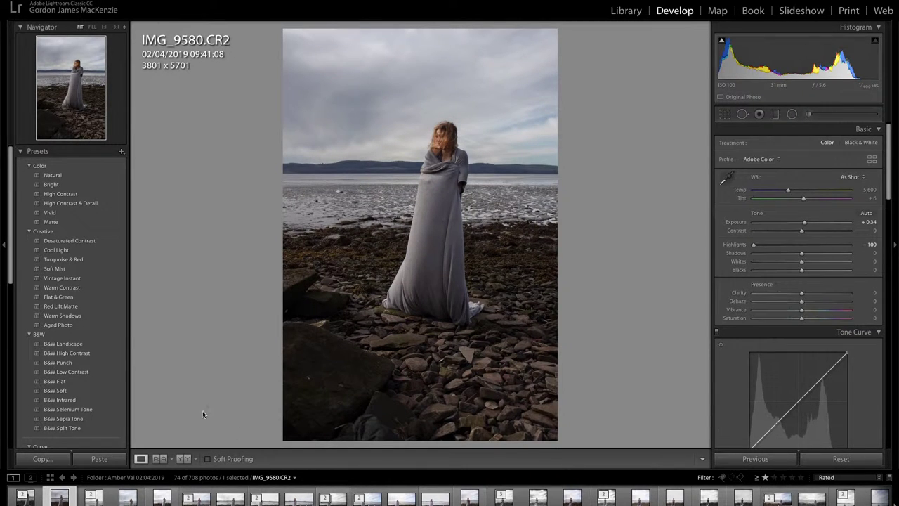
Send IMG_9580.CR2 to Exposure X3 as a TIFF copy with Lightroom adjustments.
right_click(59, 501)
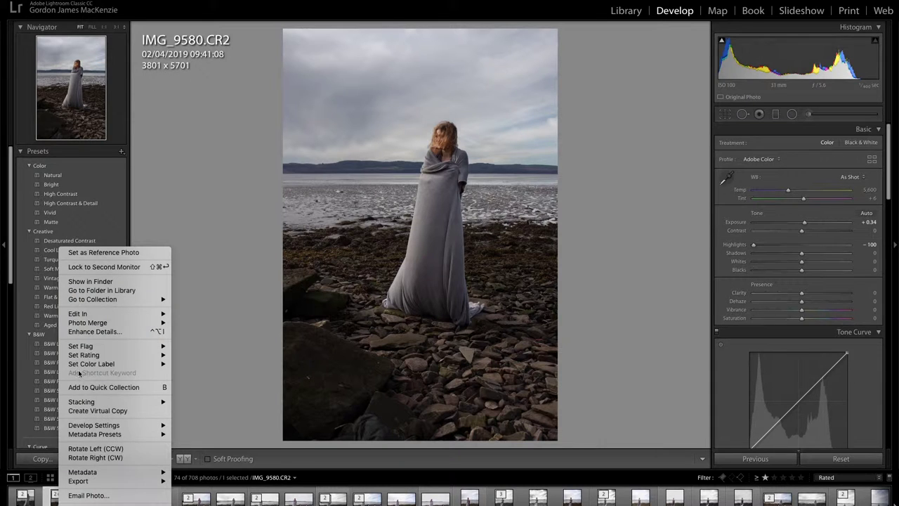
mouse_move(99, 317)
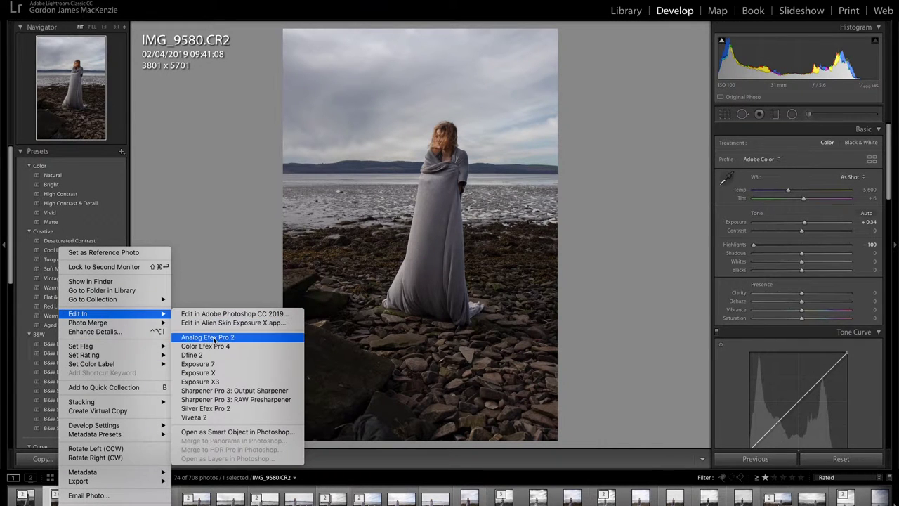
left_click(243, 382)
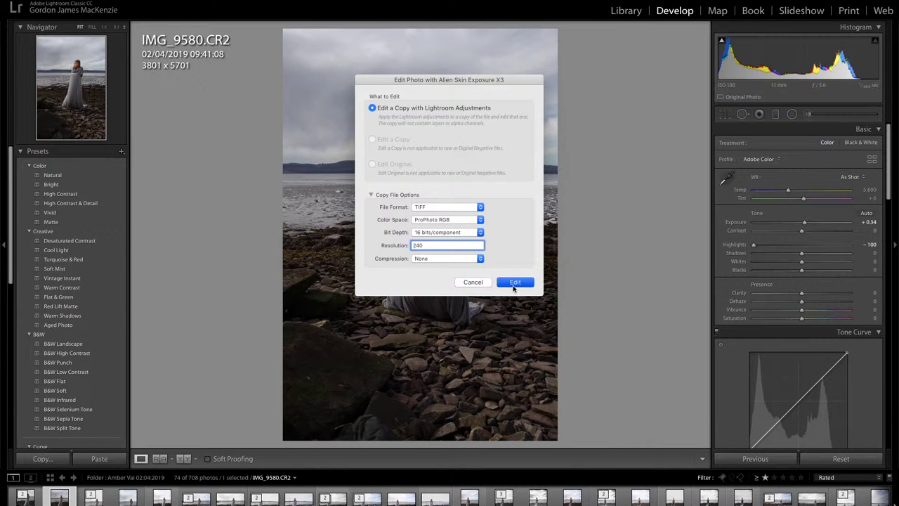
left_click(513, 283)
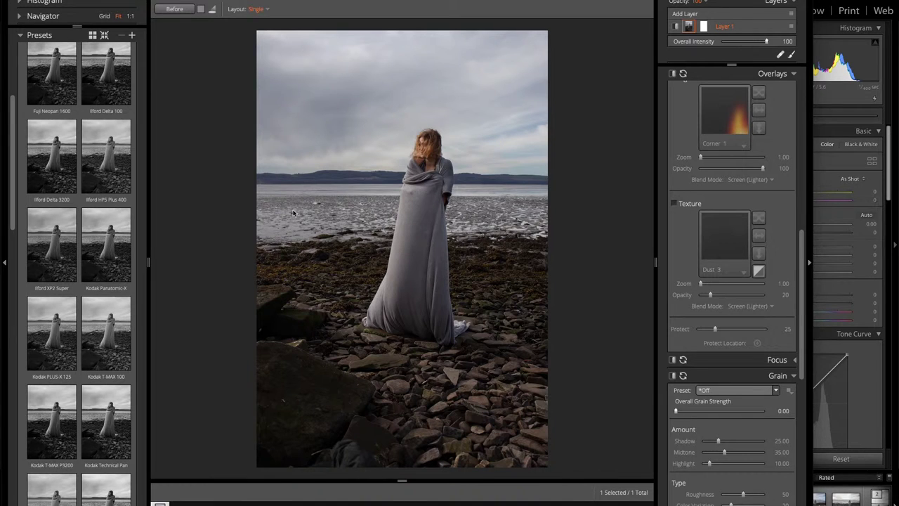
Try black-and-white film presets, from Kodak Panatomic-X to Kodak Technical Pan.
left_click(73, 146)
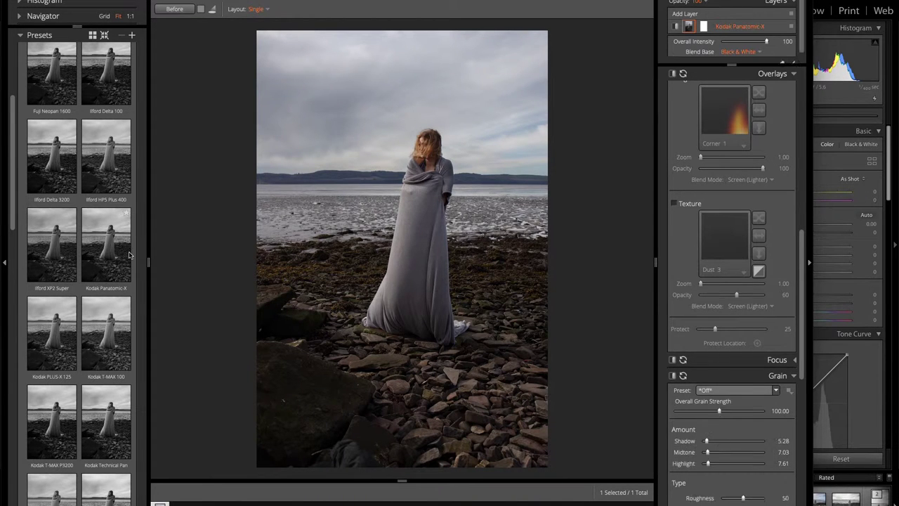
left_click(112, 355)
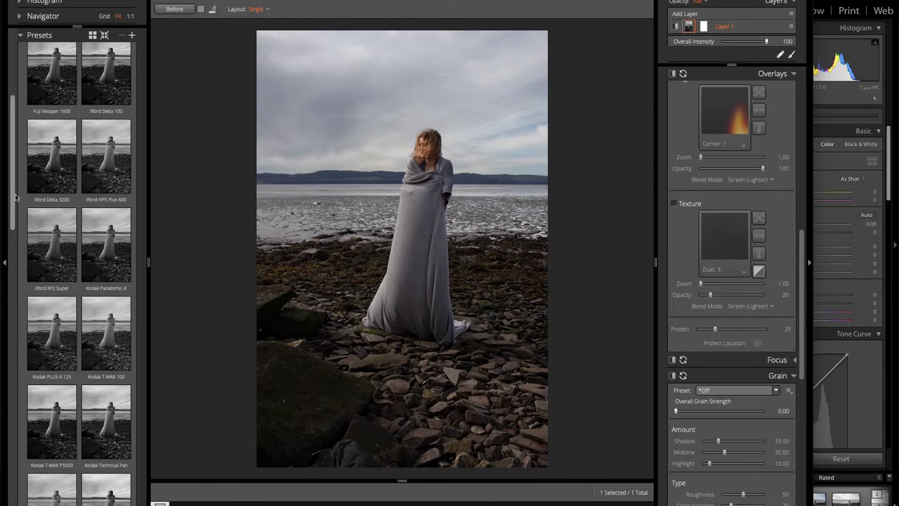
scroll(20, 255, "down", 5)
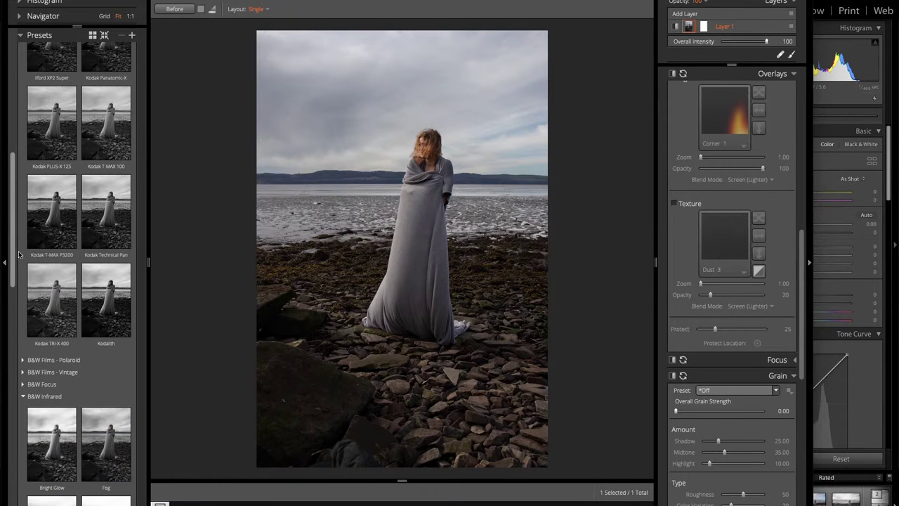
scroll(19, 254, "up", 1)
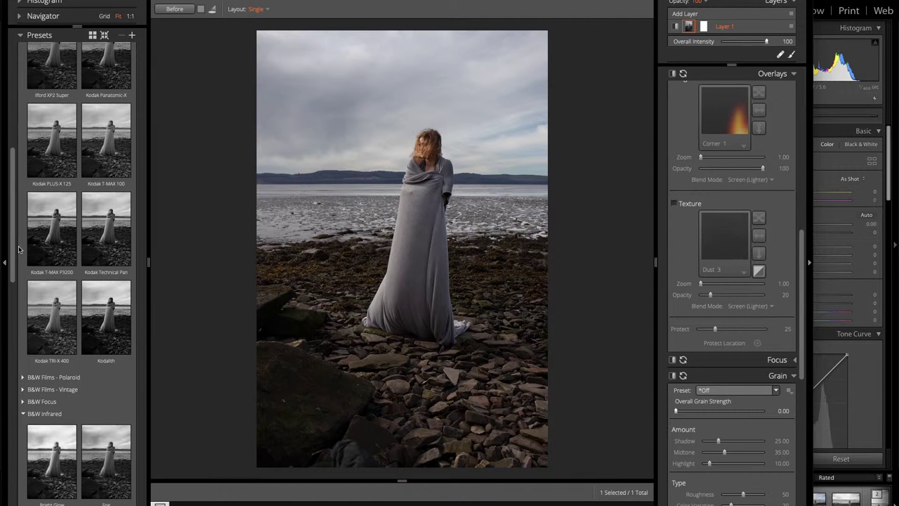
left_click(99, 243)
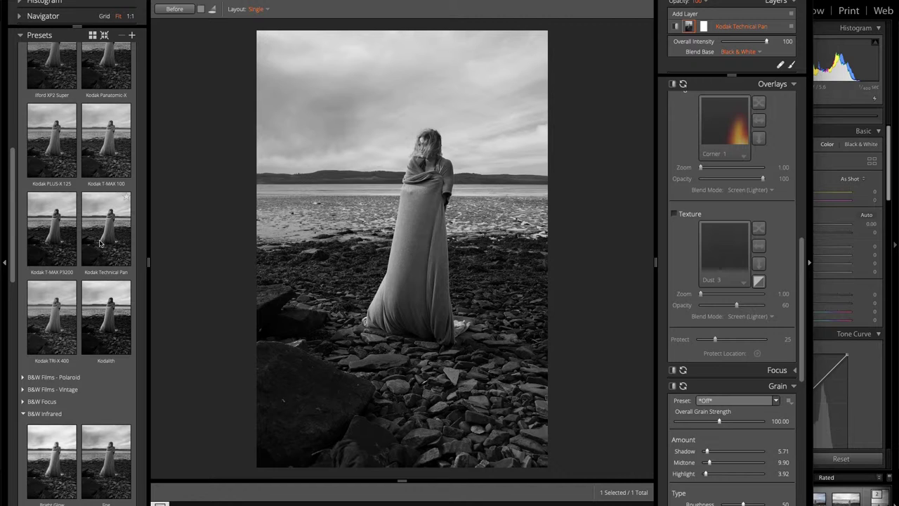
Keep Kodak Technical Pan, set Overall Grain Strength to 0, and exit Exposure X3.
left_click(106, 243)
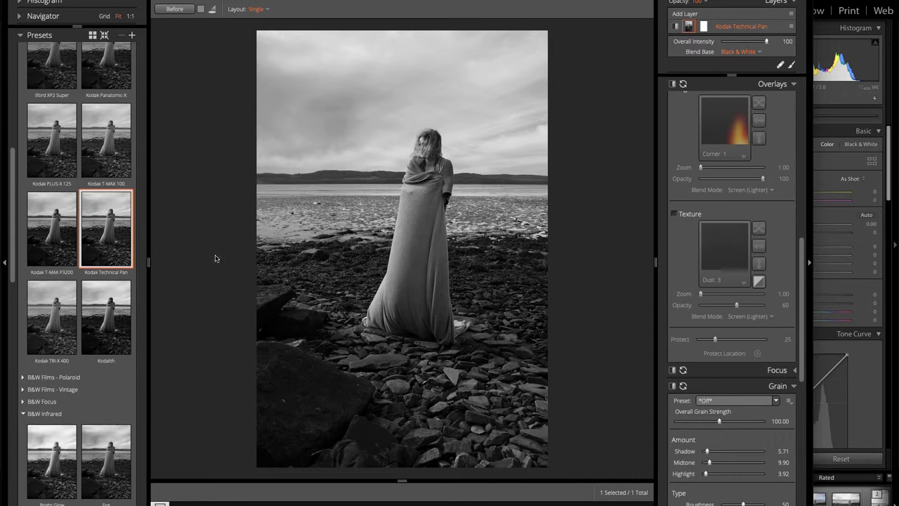
left_click_drag(719, 422, 660, 424)
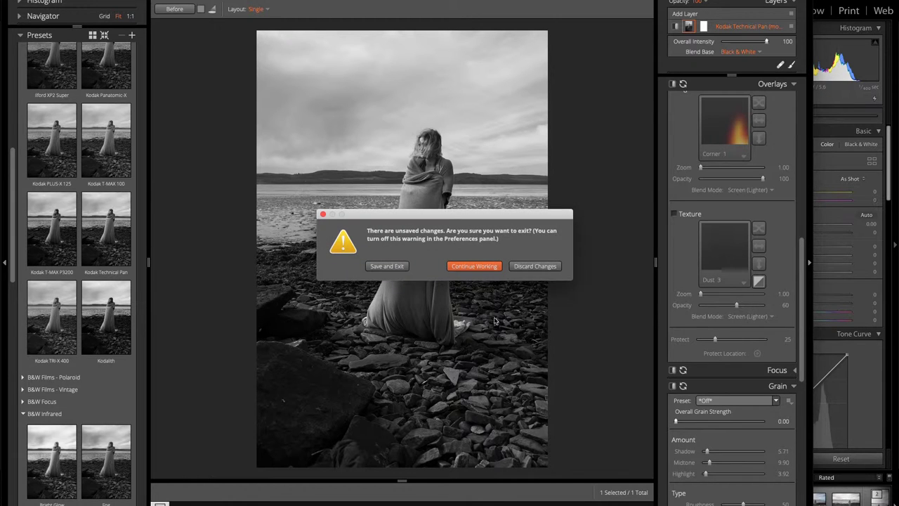
left_click(528, 270)
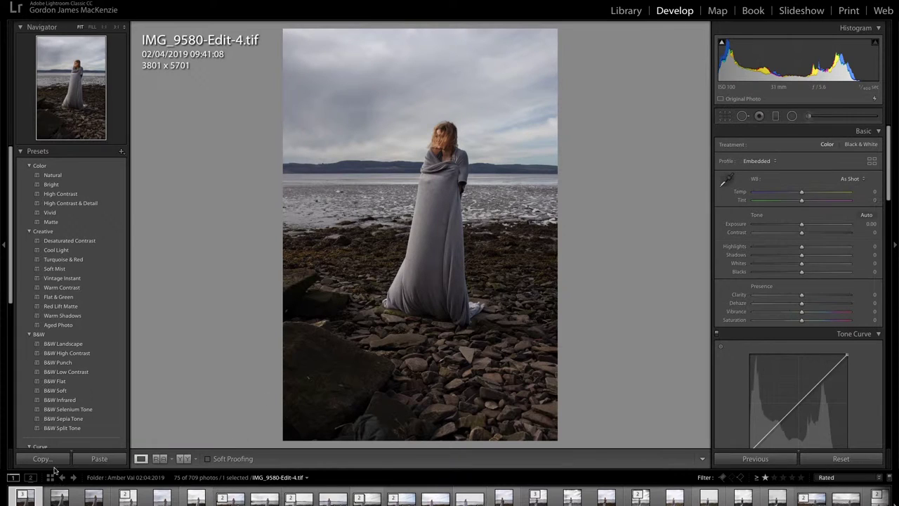
Compare black-and-white IMG_9580-Edit.tif with colour IMG_9580.CR2, then advance to IMG_9581-Edit.tif.
left_click(56, 500)
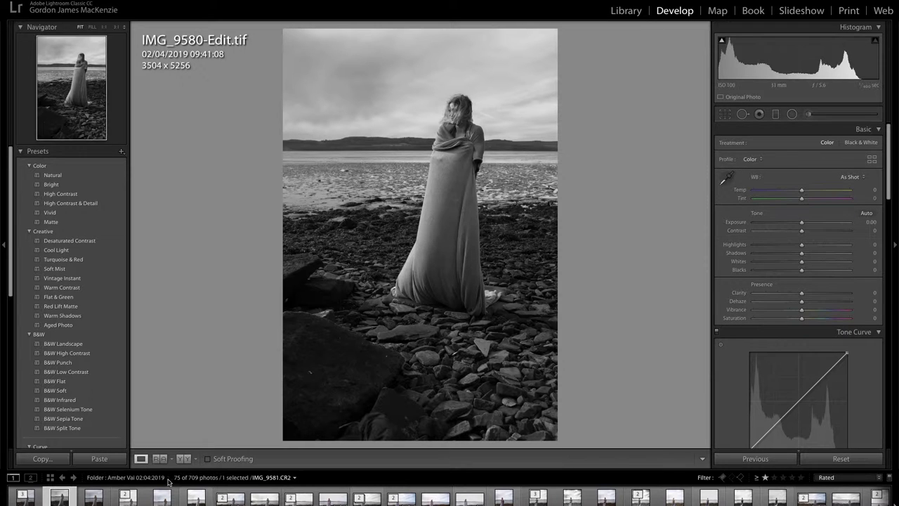
left_click(103, 500)
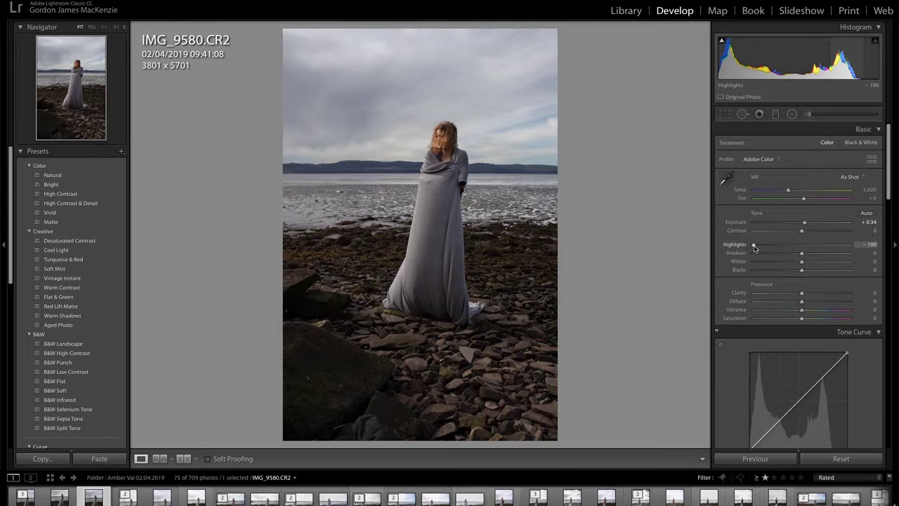
key("Right")
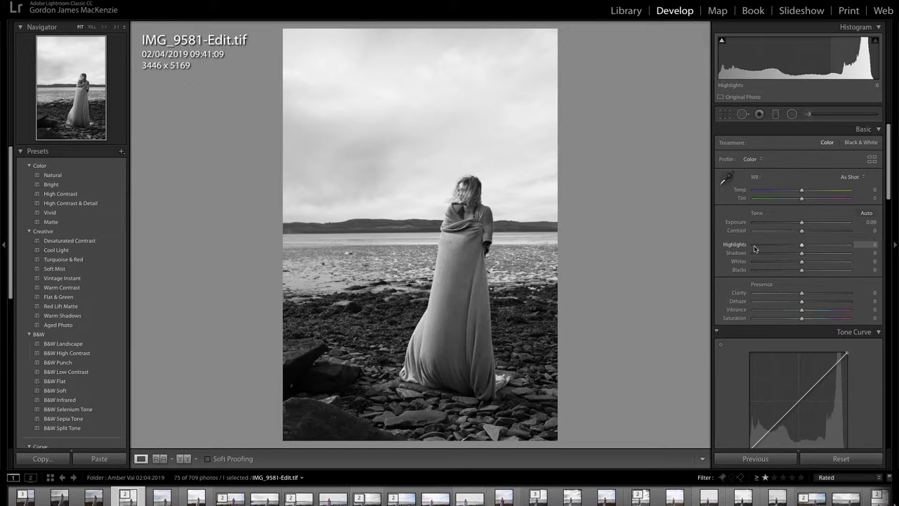
Step past IMG_9581.CR2, IMG_9584.CR2 and IMG_9586 to IMG_9622.CR2 and bring up its editing options.
key("Right")
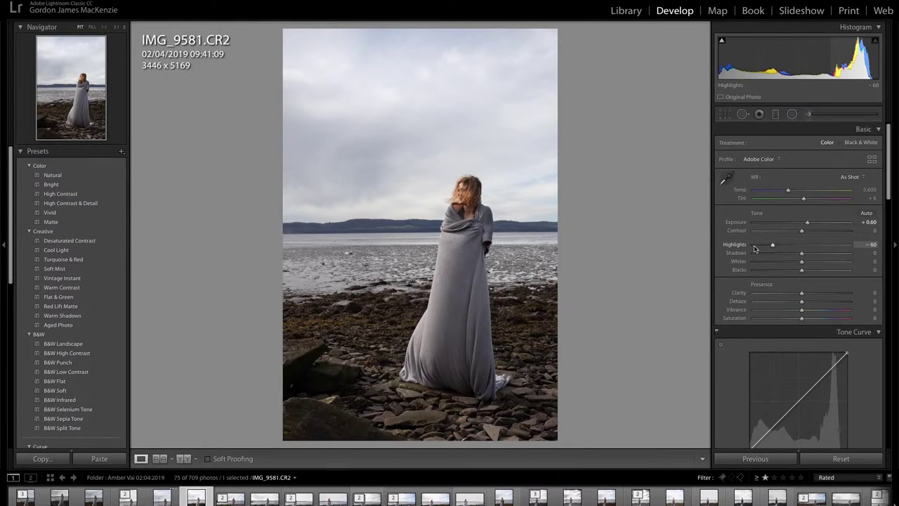
key("Right")
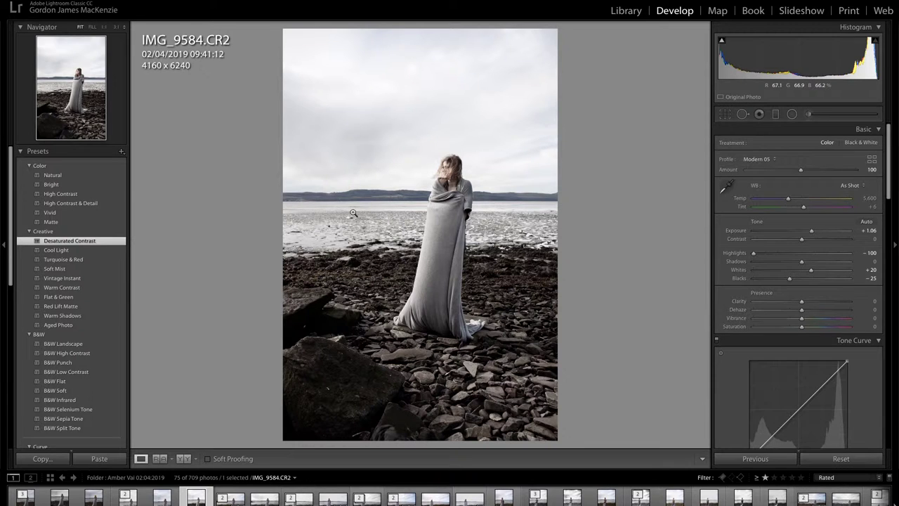
key("Right")
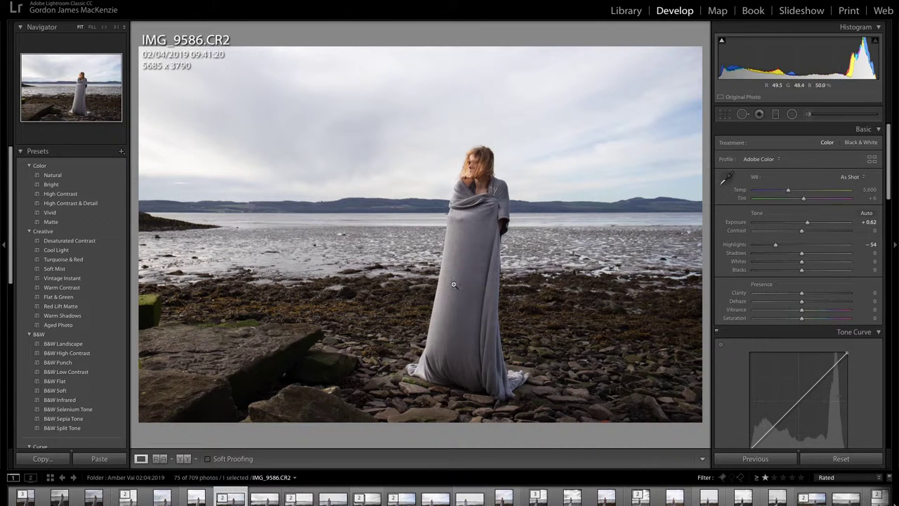
key("Right")
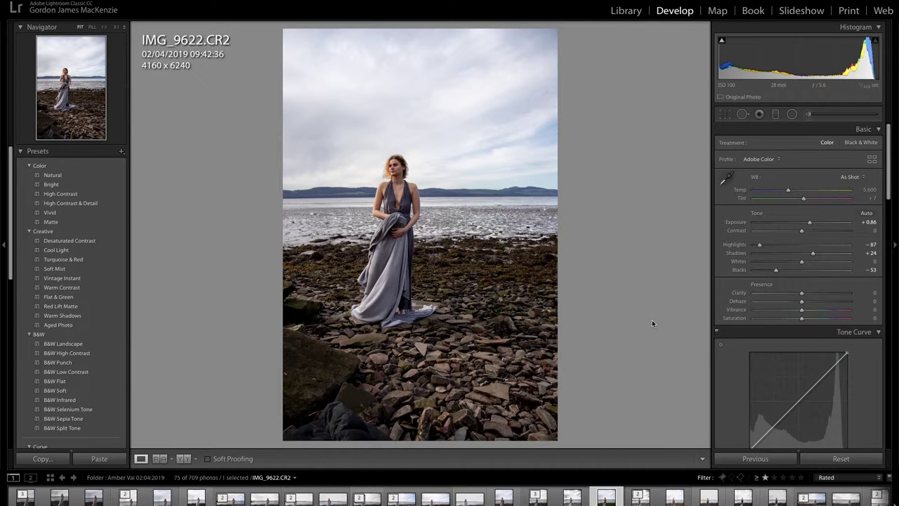
right_click(603, 495)
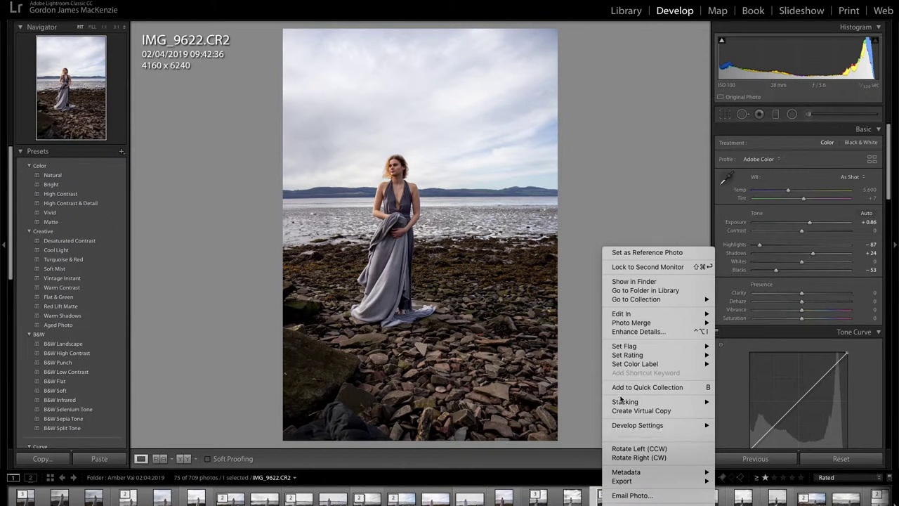
Open IMG_9622.CR2 in Analog Efex Pro 2 as a TIFF copy with Lightroom adjustments.
mouse_move(642, 315)
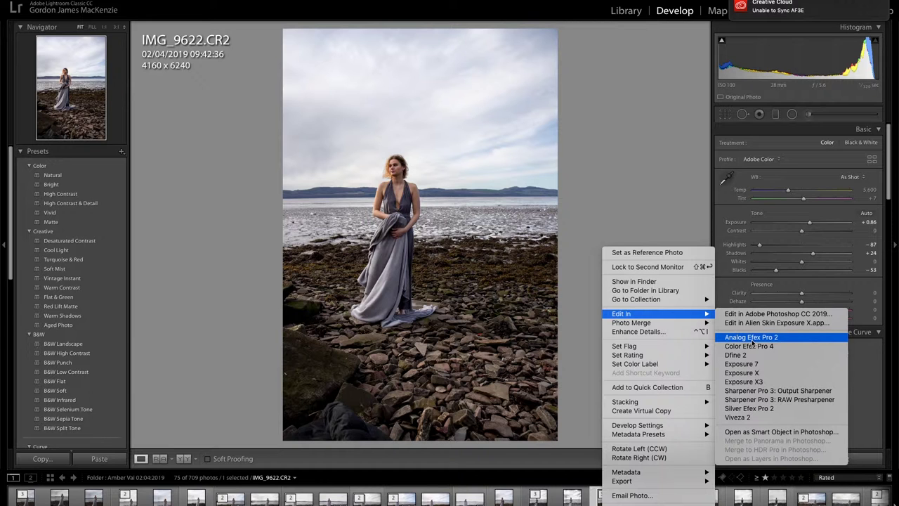
left_click(752, 337)
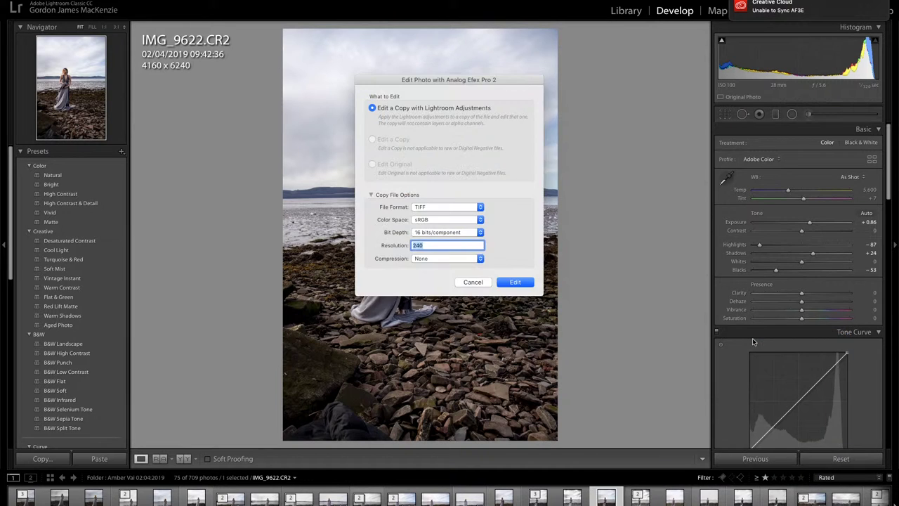
left_click(515, 282)
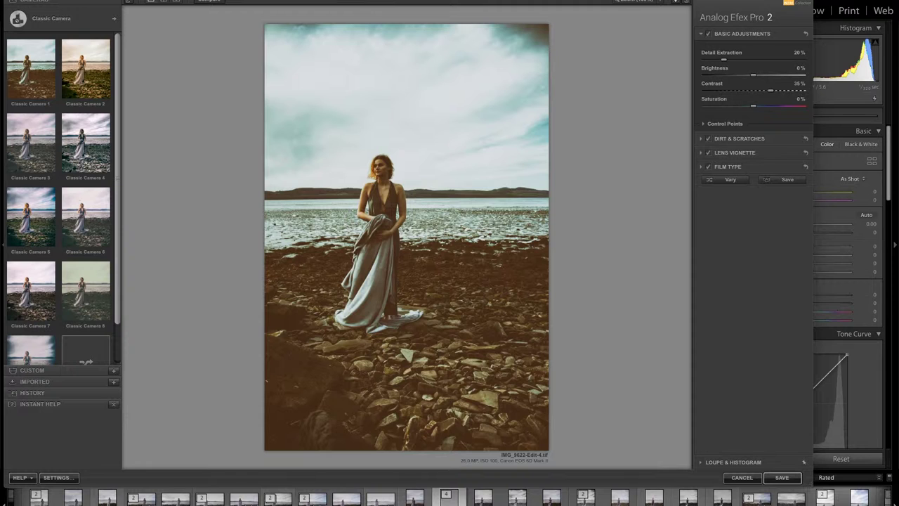
Scroll through the Classic Camera presets in Analog Efex Pro 2.
scroll(109, 250, "down", 2)
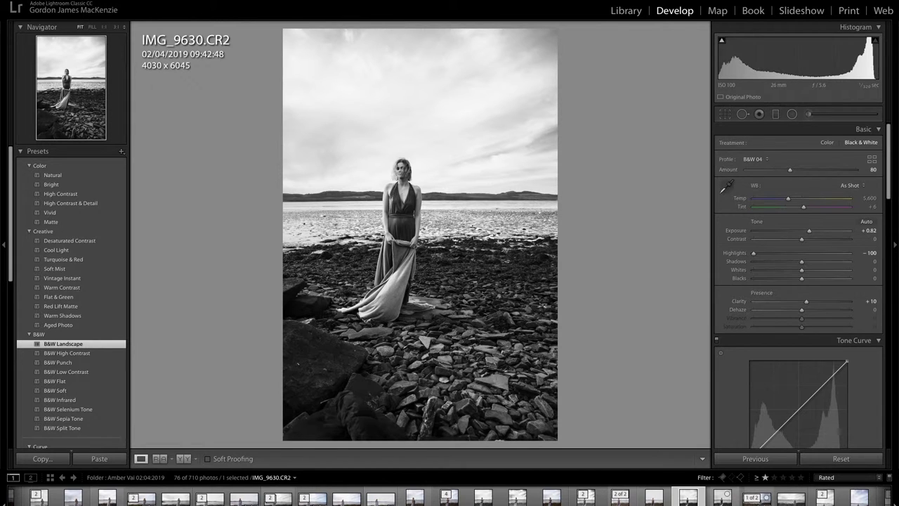
scroll(450, 496, "down", 10)
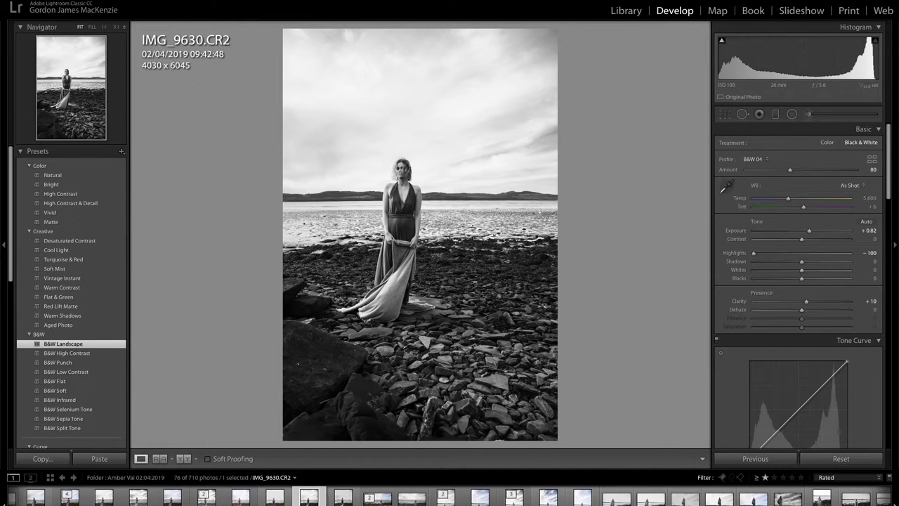